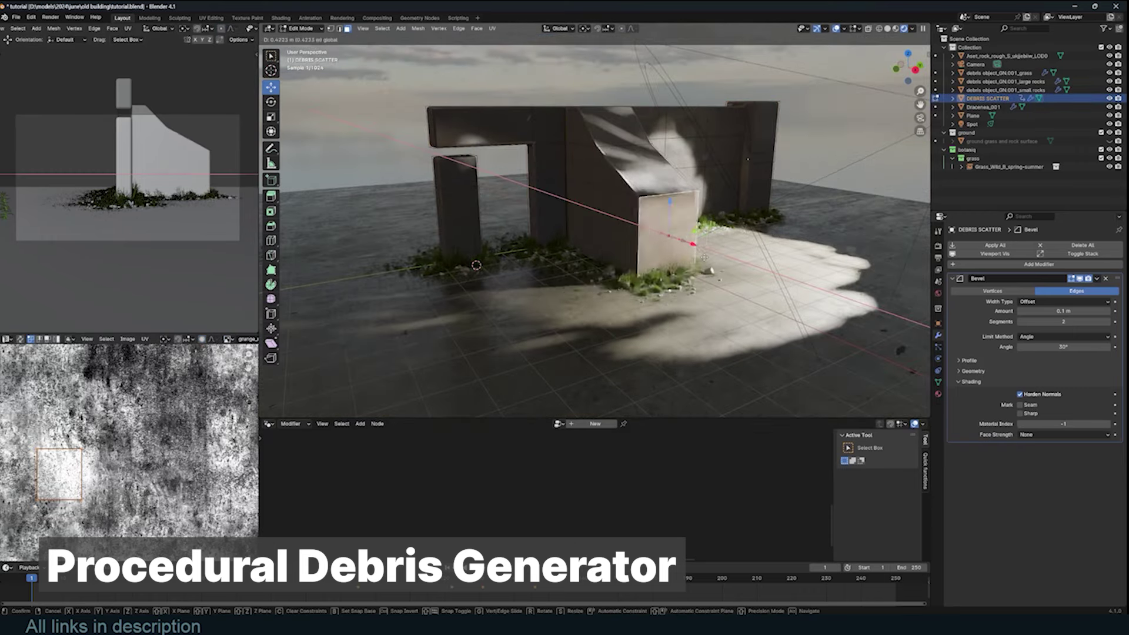
- Hide the ground surface and the grass debris to expose the rock scatter
{"action": "key", "text": "Tab"}
{"action": "middle_click_drag", "start_coordinate": [582, 294], "coordinate": [705, 295]}
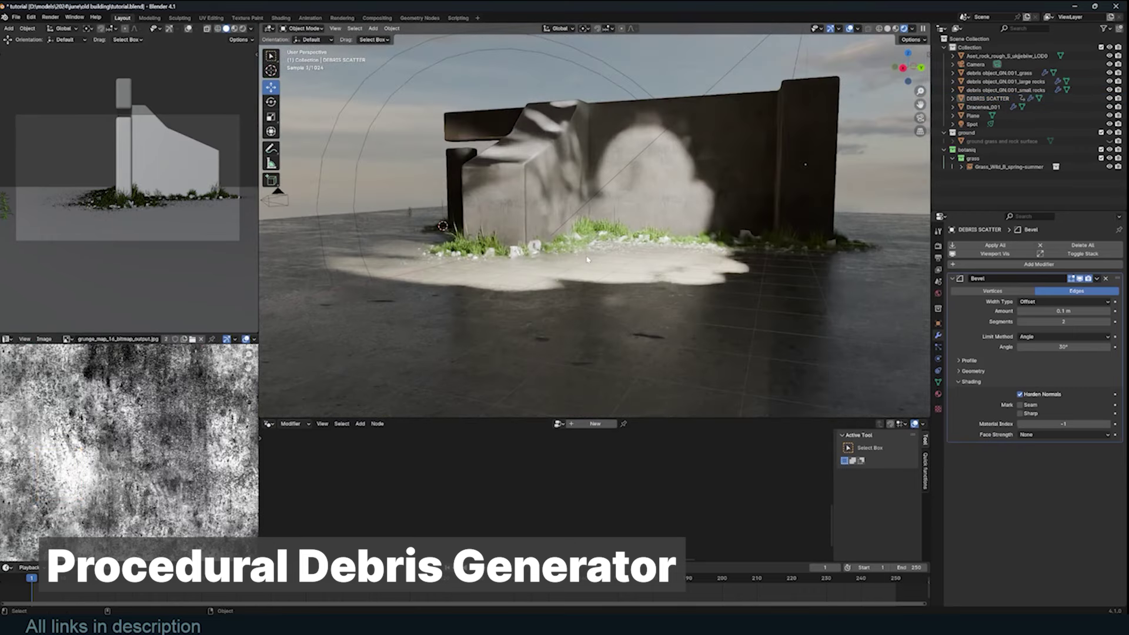
{"action": "left_click", "coordinate": [729, 250]}
{"action": "middle_click_drag", "start_coordinate": [729, 250], "coordinate": [676, 286]}
{"action": "left_click", "coordinate": [677, 303]}
{"action": "key", "text": "alt+a"}
{"action": "left_click", "coordinate": [537, 299]}
{"action": "key", "text": "h"}
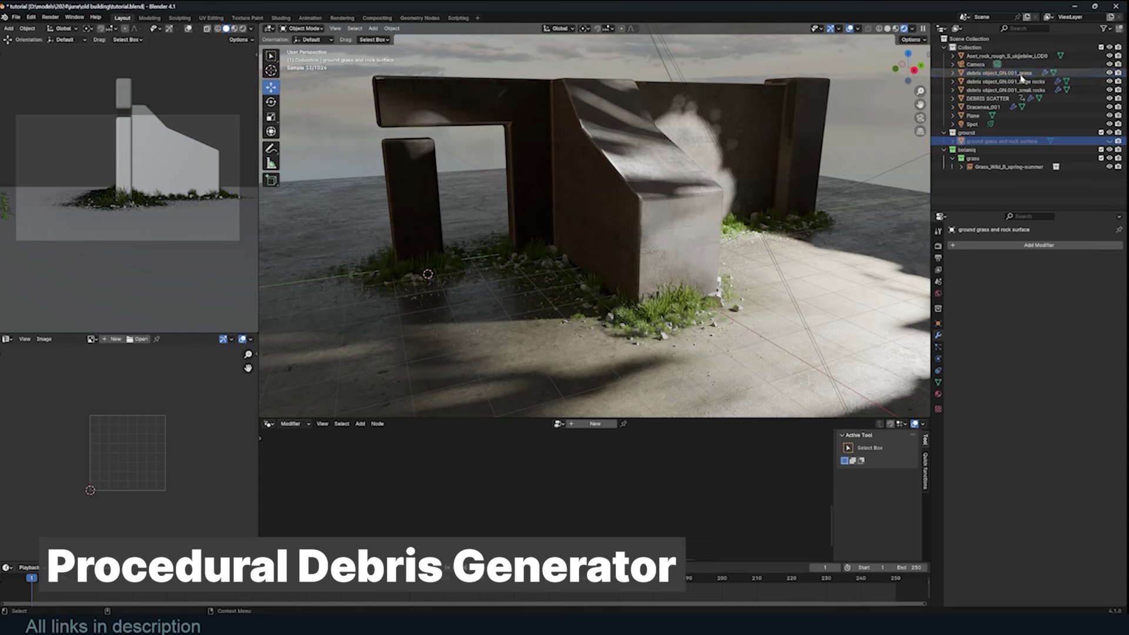
{"action": "left_click", "coordinate": [699, 291]}
{"action": "key", "text": "alt+a"}
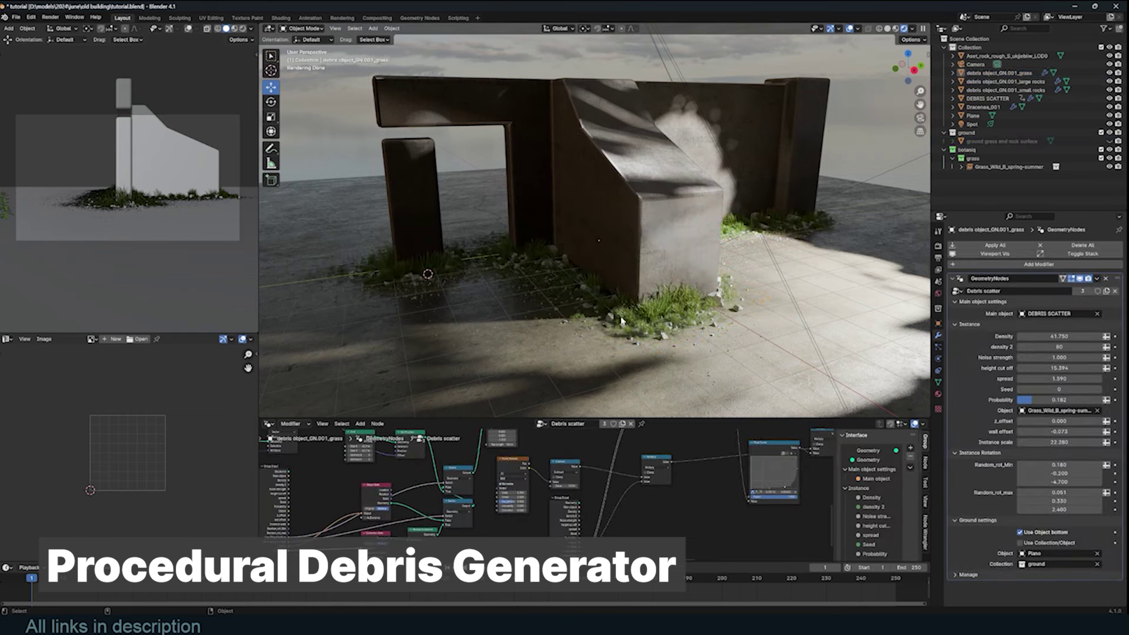
{"action": "left_click", "coordinate": [1110, 72]}
- Hide the large rocks; set small rocks Density ~32.75, spread ~7.33, wall offset 0
{"action": "left_click", "coordinate": [1007, 81]}
{"action": "left_click", "coordinate": [1110, 81]}
{"action": "left_click", "coordinate": [1007, 90]}
{"action": "scroll", "coordinate": [609, 291], "scroll_direction": "up", "scroll_amount": 5}
{"action": "left_click_drag", "start_coordinate": [1047, 336], "coordinate": [1077, 336]}
{"action": "left_click_drag", "start_coordinate": [1053, 378], "coordinate": [1077, 379]}
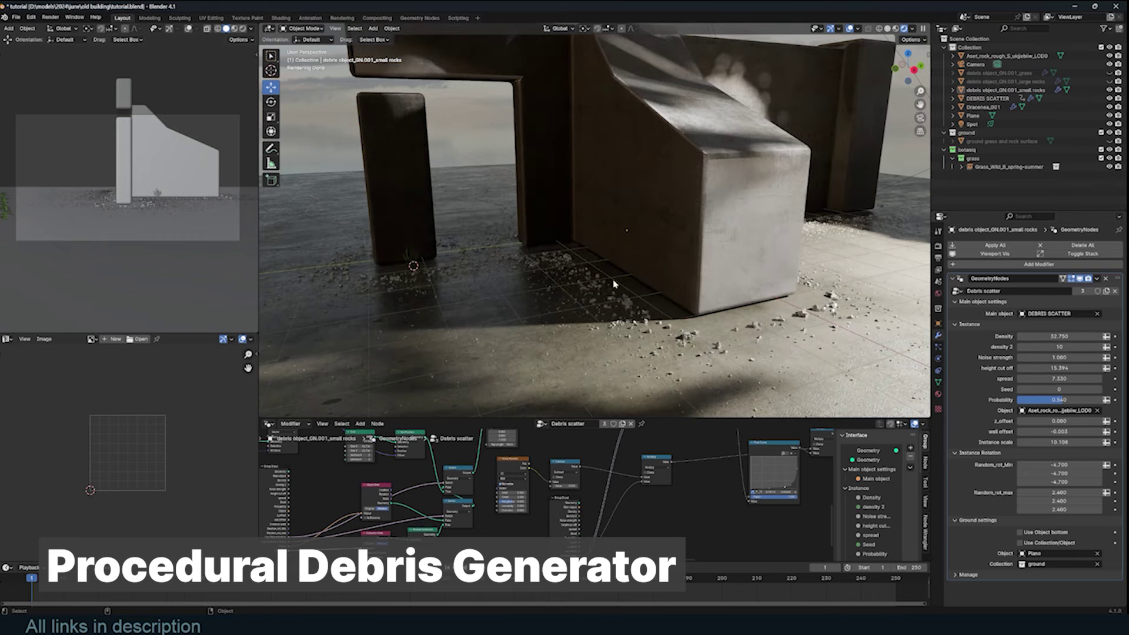
{"action": "left_click_drag", "start_coordinate": [1053, 431], "coordinate": [1036, 431]}
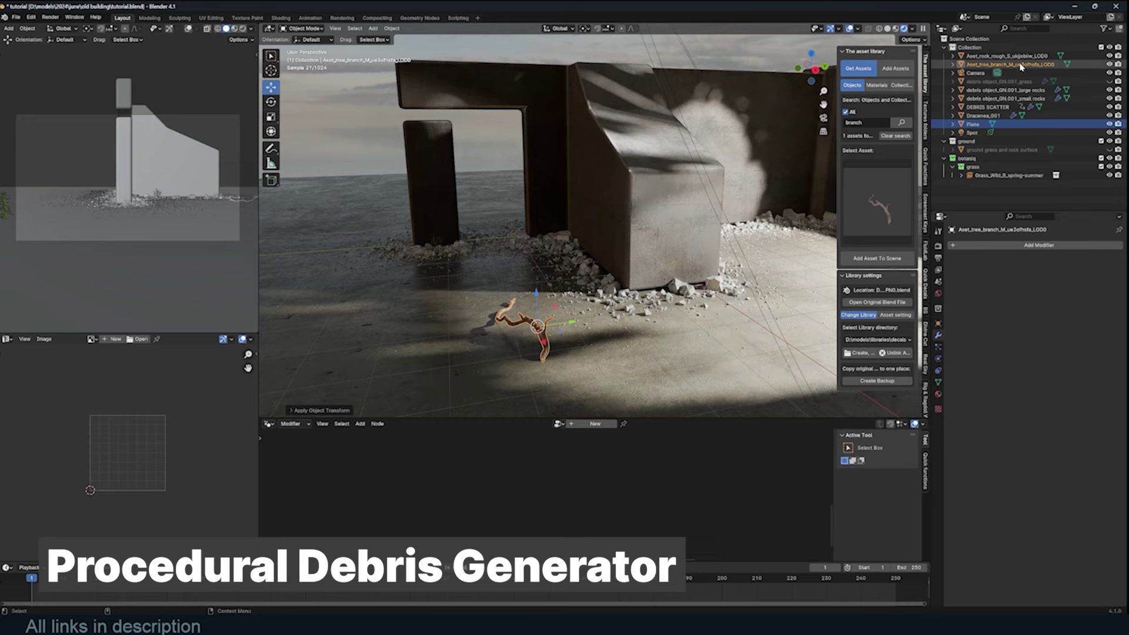
- Set the random rotation range to minimum 0 and maximum 2.5
{"action": "left_click", "coordinate": [716, 221]}
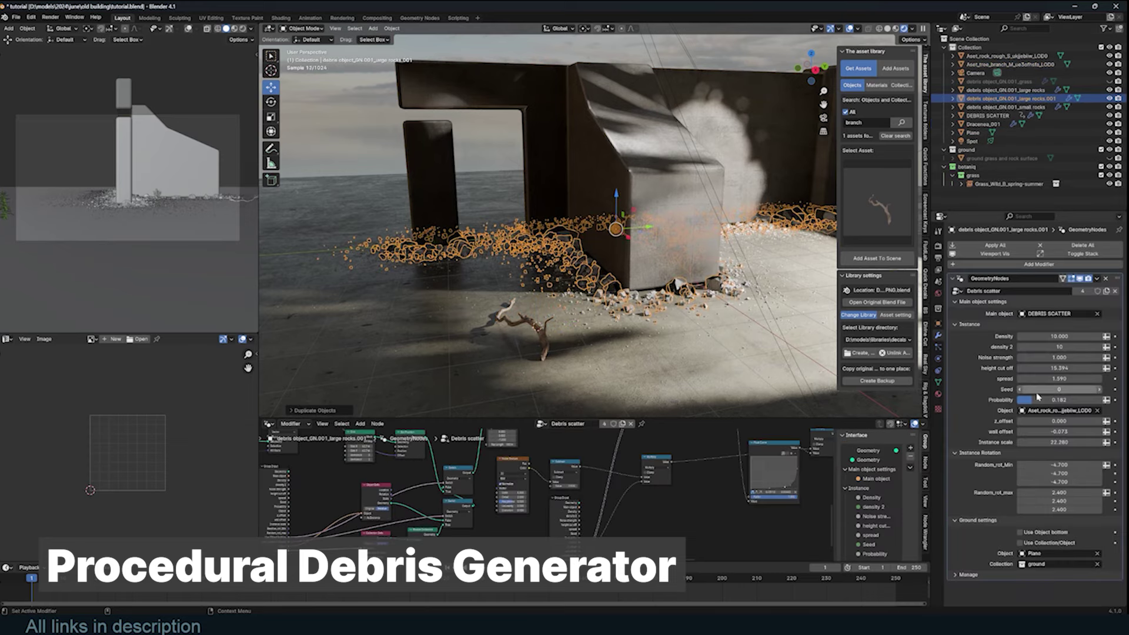
{"action": "key", "text": "ctrl+v"}
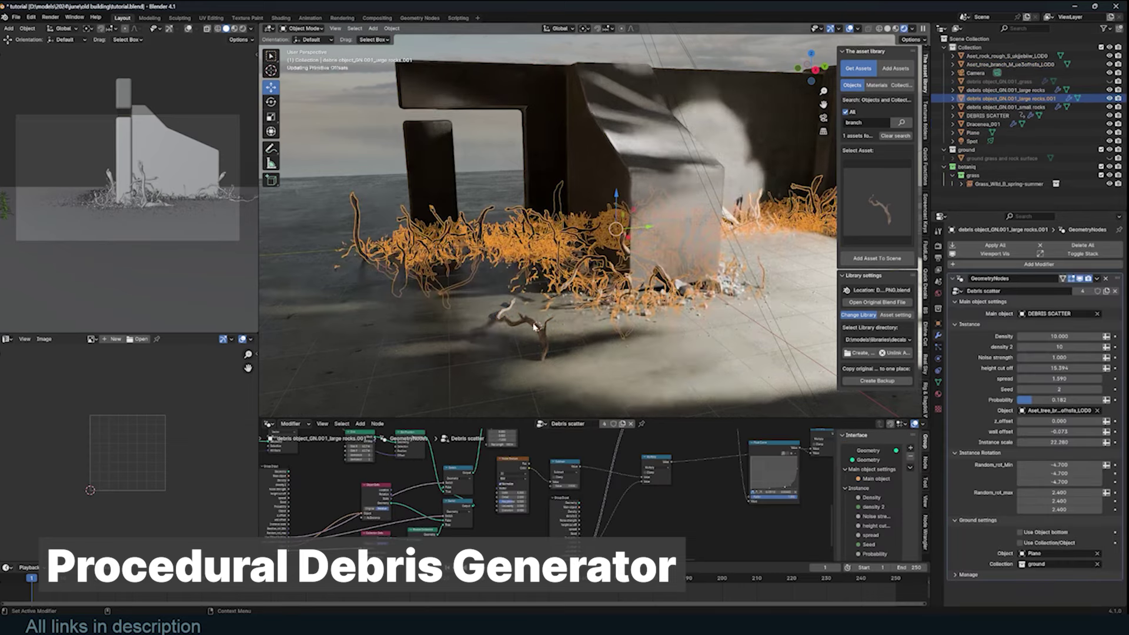
{"action": "double_click", "coordinate": [1025, 492]}
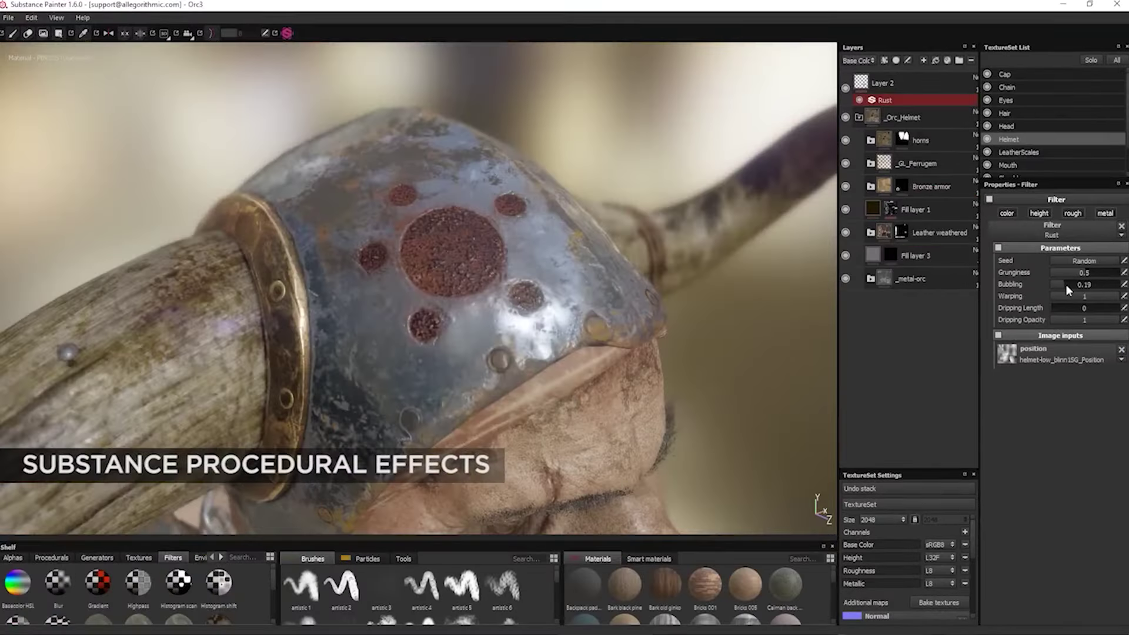
- Increase the helmet rust, then apply EdgeWear001 to the character with a chosen base colour
{"action": "left_click_drag", "start_coordinate": [1067, 285], "coordinate": [1104, 283]}
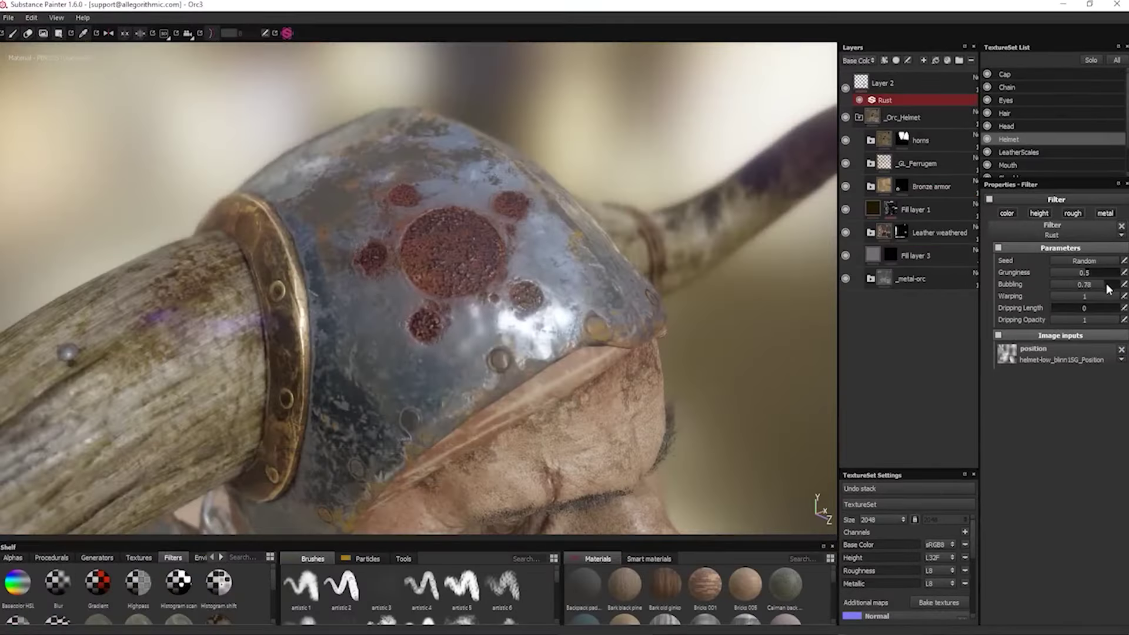
{"action": "left_click_drag", "start_coordinate": [1057, 308], "coordinate": [1074, 308]}
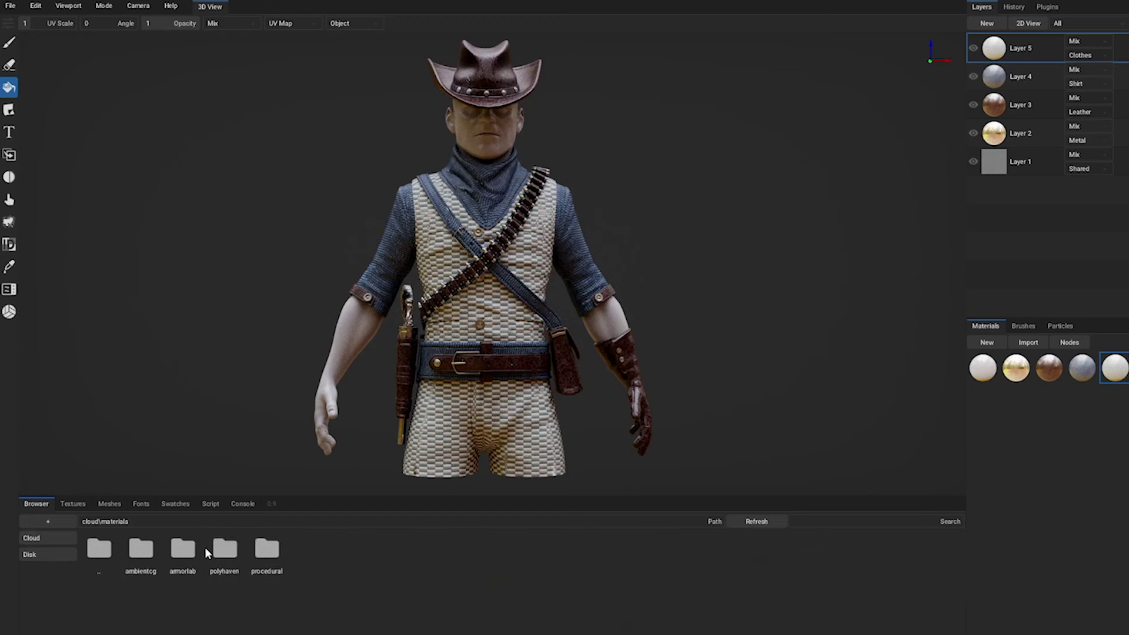
{"action": "left_click", "coordinate": [267, 549]}
{"action": "left_click_drag", "start_coordinate": [183, 548], "coordinate": [529, 400]}
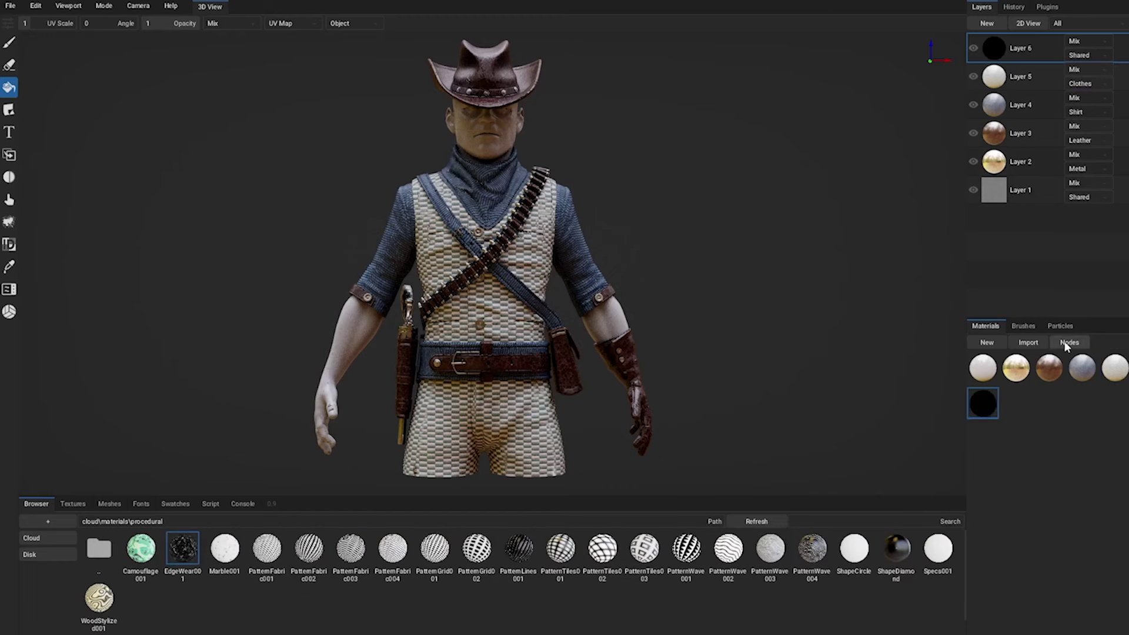
{"action": "left_click", "coordinate": [1070, 343]}
{"action": "left_click", "coordinate": [777, 82]}
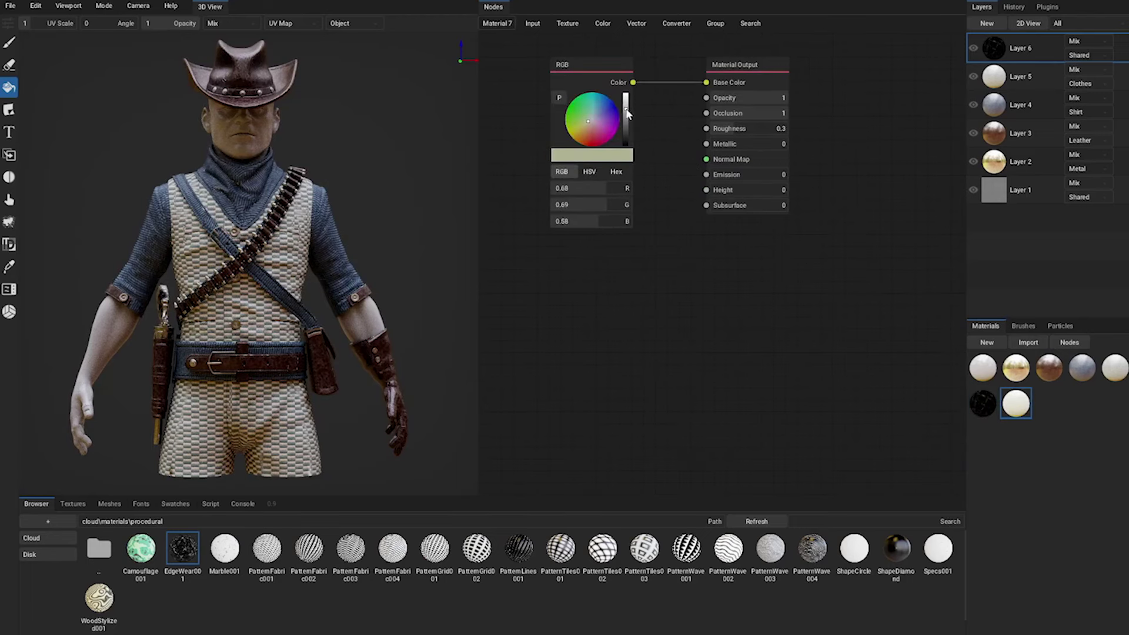
{"action": "left_click", "coordinate": [1070, 343]}
- Add a new empty layer, switch to the Brush tool, and pick a decal material
{"action": "left_click", "coordinate": [987, 23]}
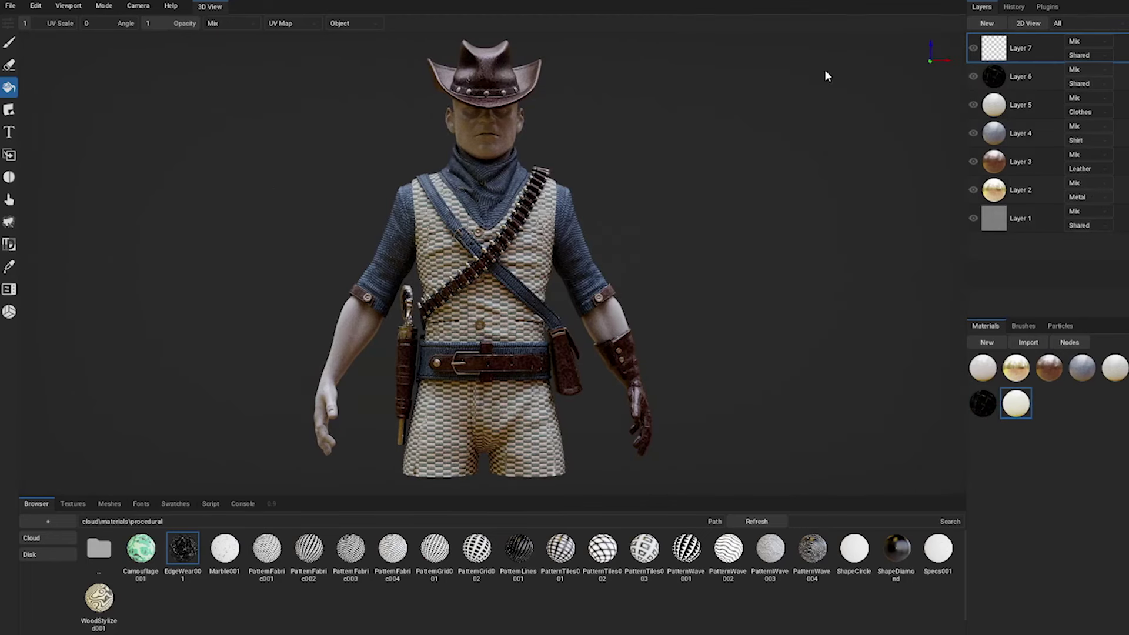
{"action": "left_click", "coordinate": [9, 42]}
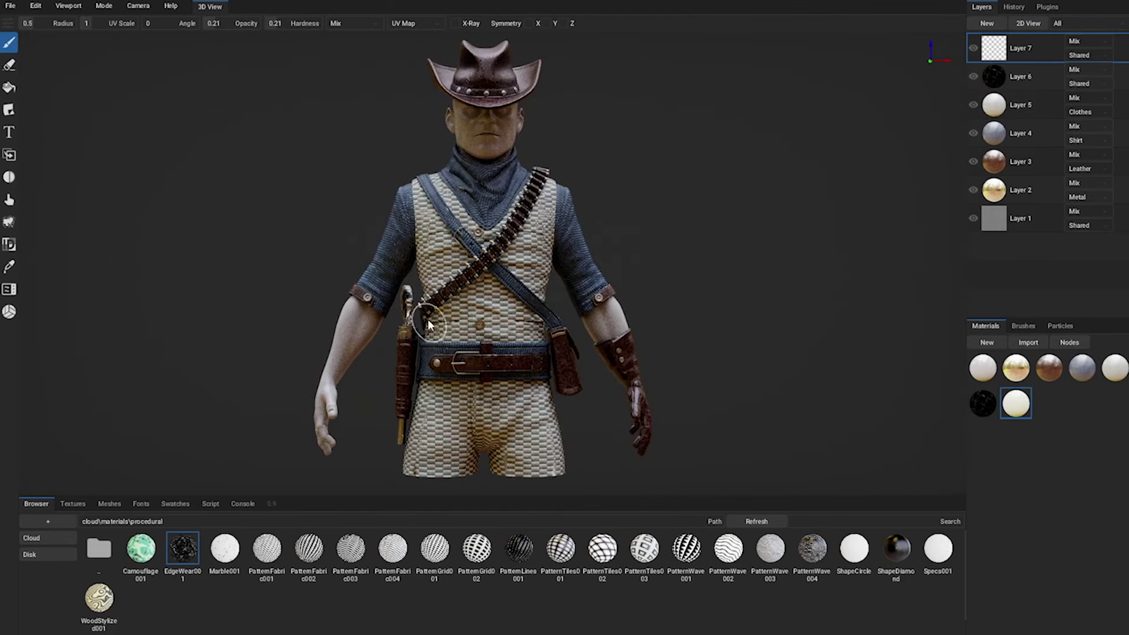
{"action": "left_click", "coordinate": [98, 549]}
{"action": "left_click", "coordinate": [141, 548]}
{"action": "left_click", "coordinate": [225, 549]}
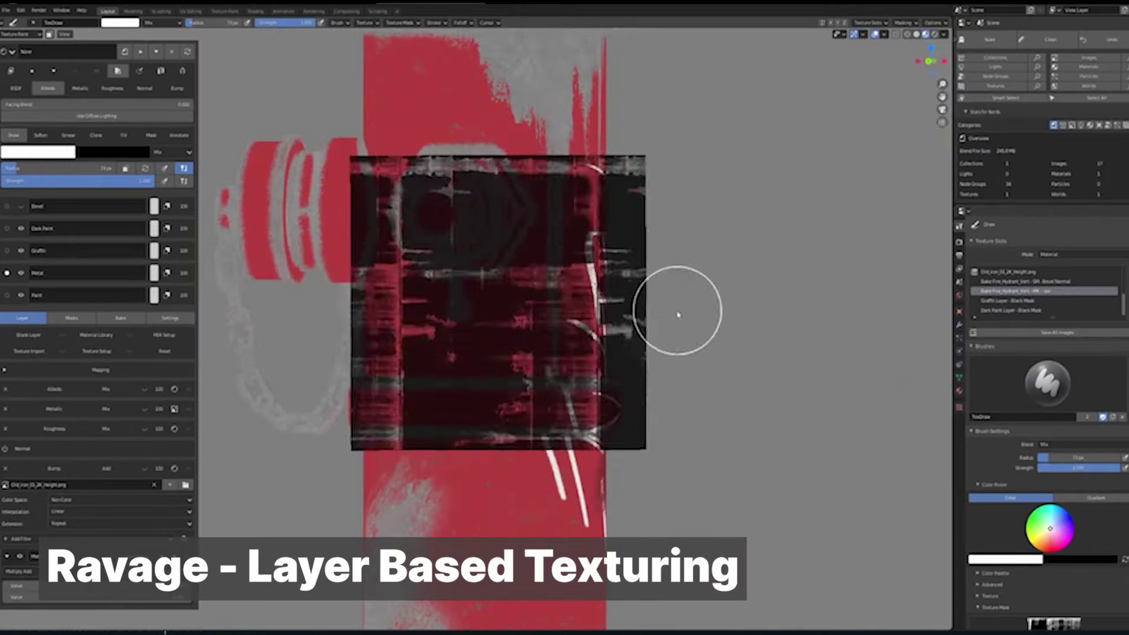
- Scroll up the Ravage layer stack of Bevel, Dark Paint, Graffiti, Metal and Paint
{"action": "scroll", "coordinate": [668, 411], "scroll_direction": "up", "scroll_amount": 3}
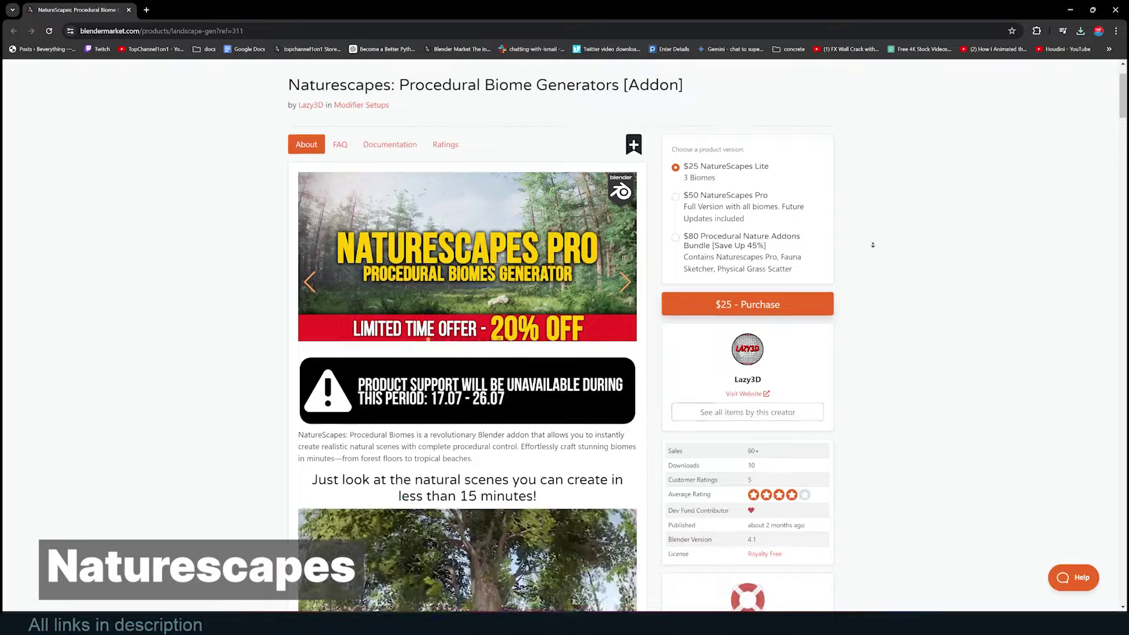
- Scroll down the NatureScapes page through its price options and description
{"action": "scroll", "coordinate": [872, 260], "scroll_direction": "down", "scroll_amount": 3}
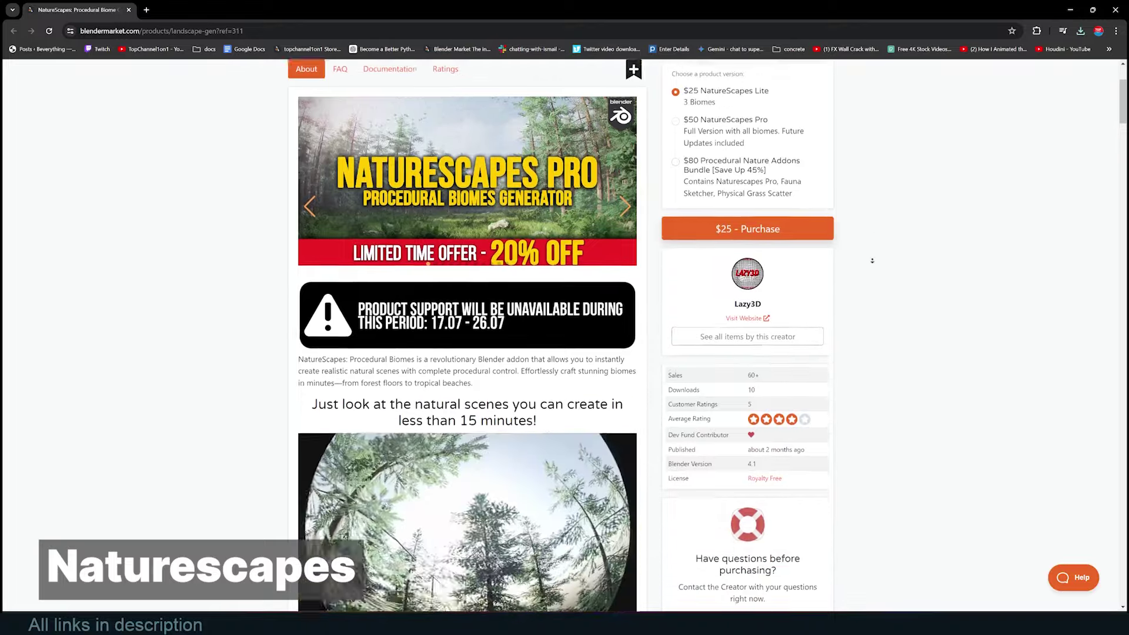
{"action": "scroll", "coordinate": [872, 260], "scroll_direction": "down", "scroll_amount": 2}
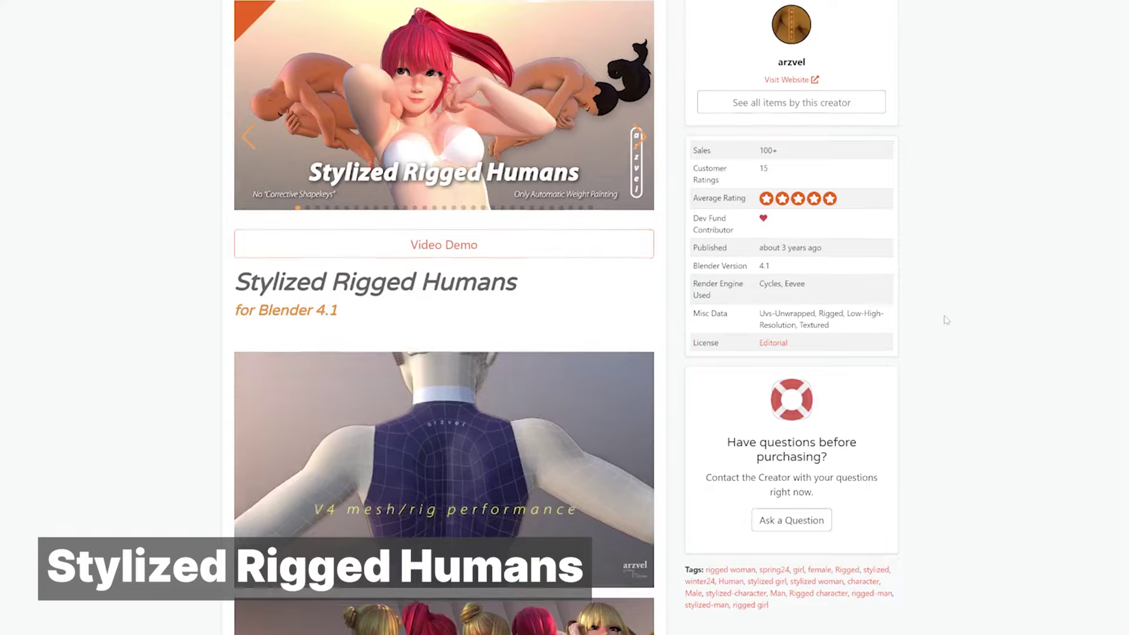
- Scroll the Stylized Rigged Humans page past the tags to the pose library images
{"action": "scroll", "coordinate": [945, 320], "scroll_direction": "up", "scroll_amount": 4}
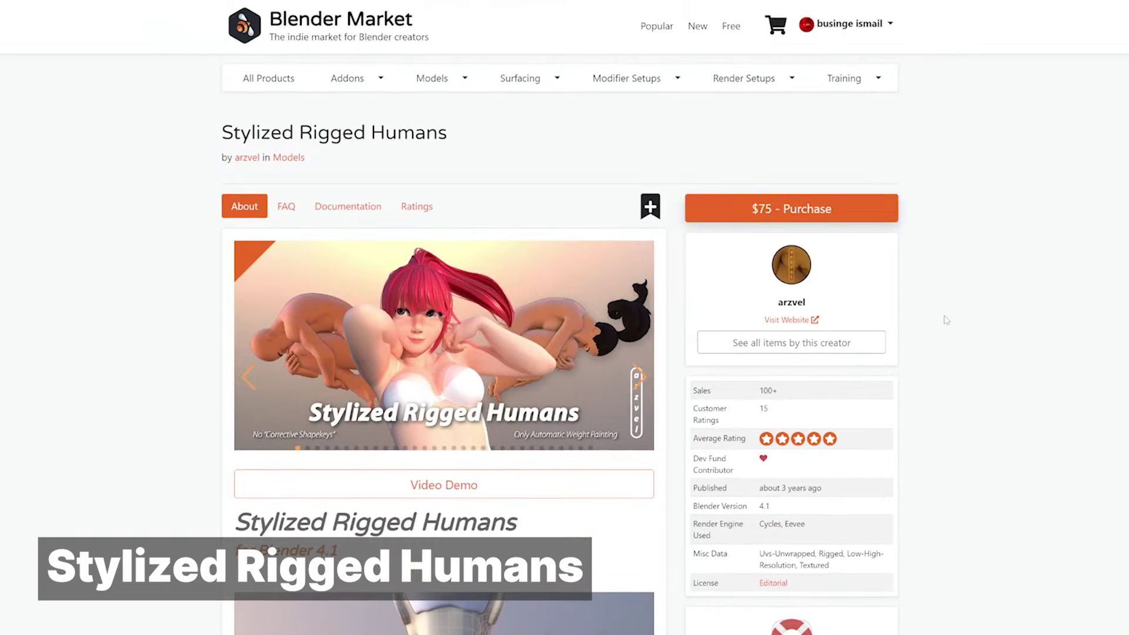
{"action": "scroll", "coordinate": [950, 353], "scroll_direction": "down", "scroll_amount": 1}
{"action": "scroll", "coordinate": [950, 363], "scroll_direction": "down", "scroll_amount": 6}
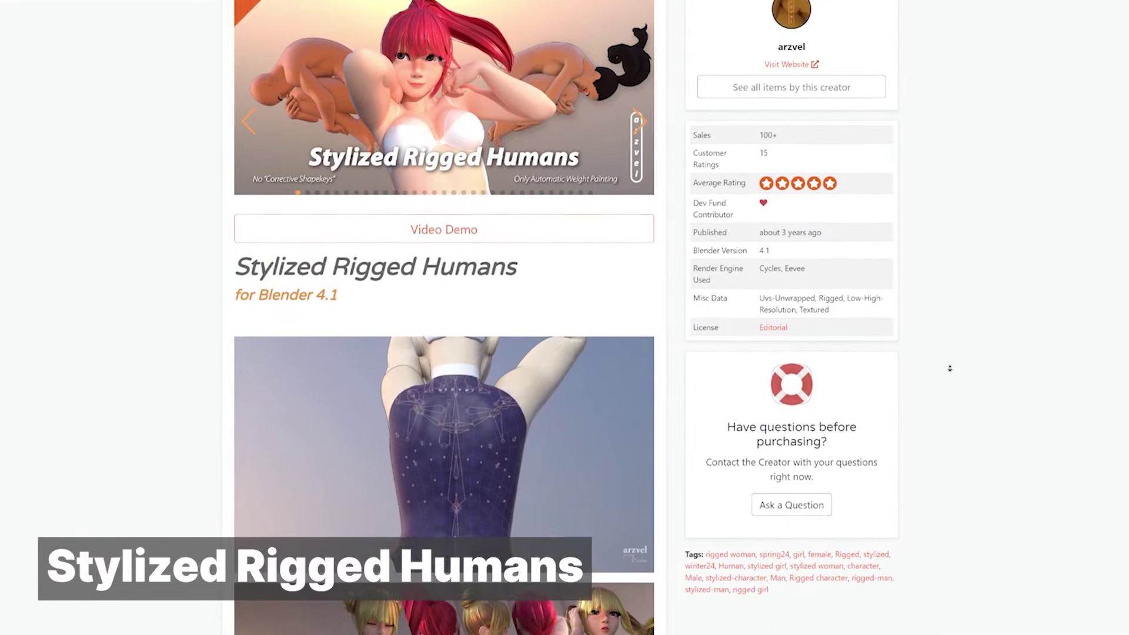
{"action": "scroll", "coordinate": [948, 371], "scroll_direction": "down", "scroll_amount": 7}
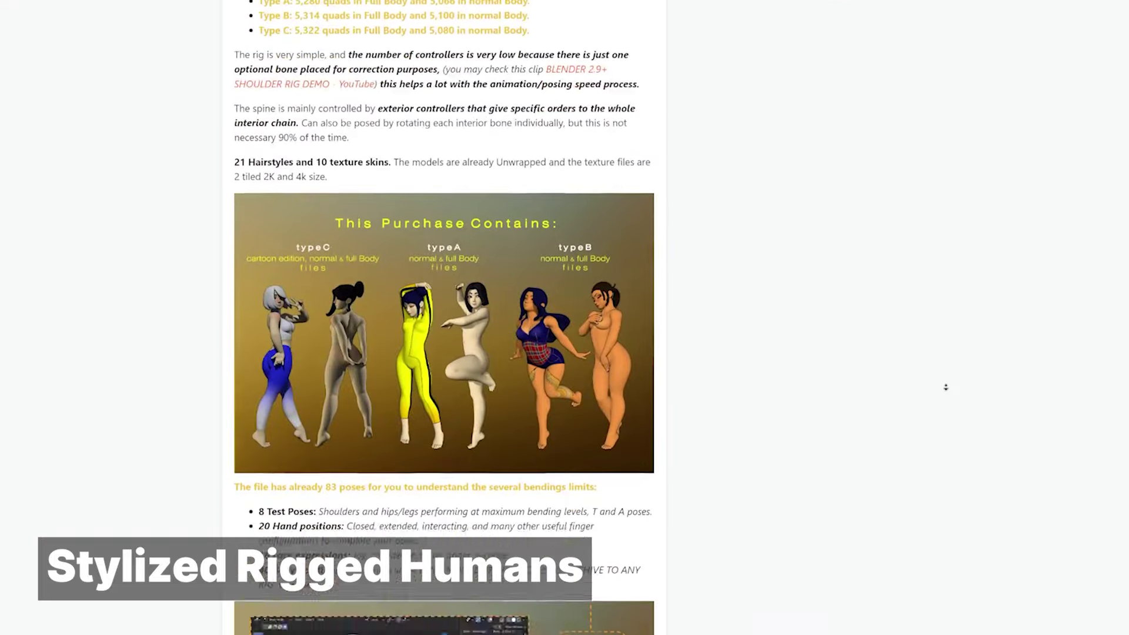
{"action": "scroll", "coordinate": [946, 387], "scroll_direction": "down", "scroll_amount": 3}
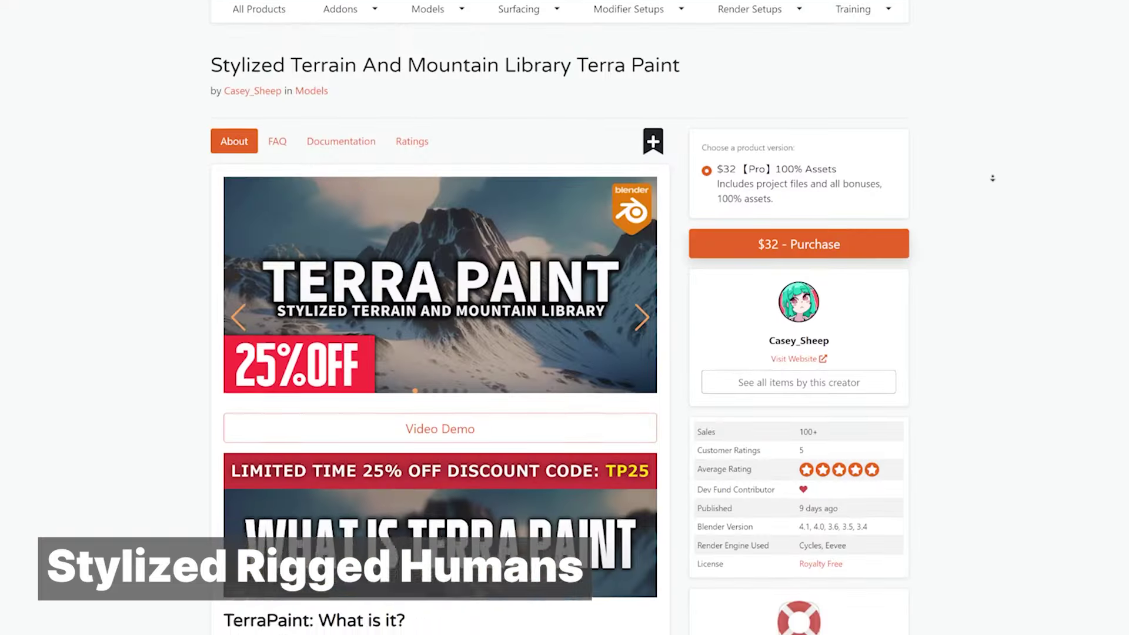
{"action": "scroll", "coordinate": [988, 185], "scroll_direction": "down", "scroll_amount": 3}
- Scroll through the Terra Paint images and its 500+ terrain asset feature list
{"action": "scroll", "coordinate": [989, 191], "scroll_direction": "down", "scroll_amount": 7}
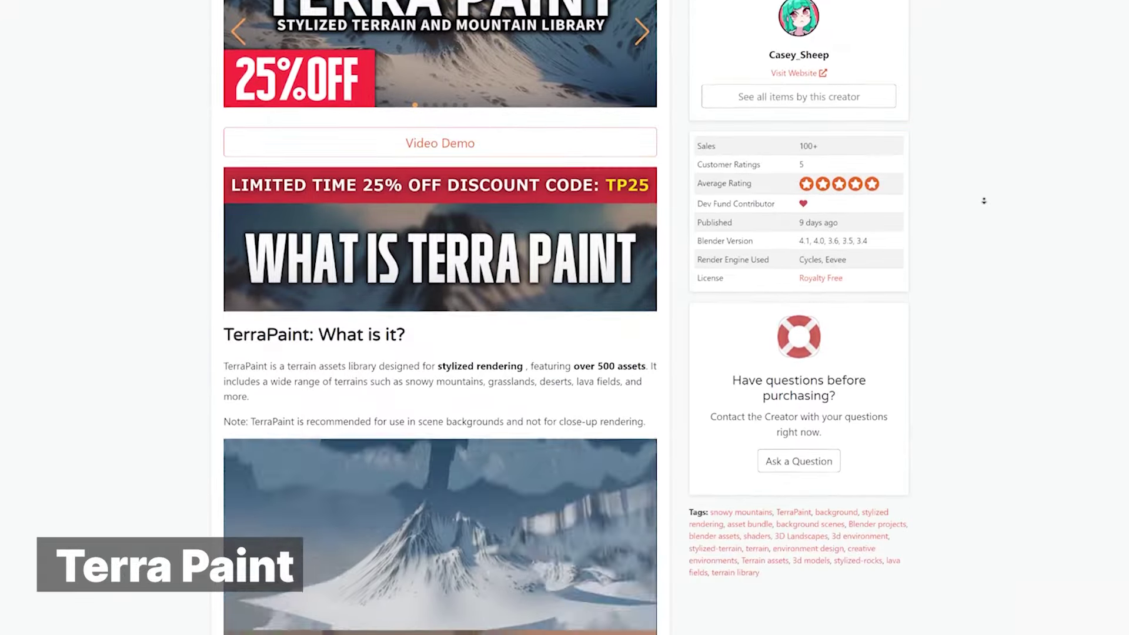
{"action": "scroll", "coordinate": [991, 190], "scroll_direction": "down", "scroll_amount": 5}
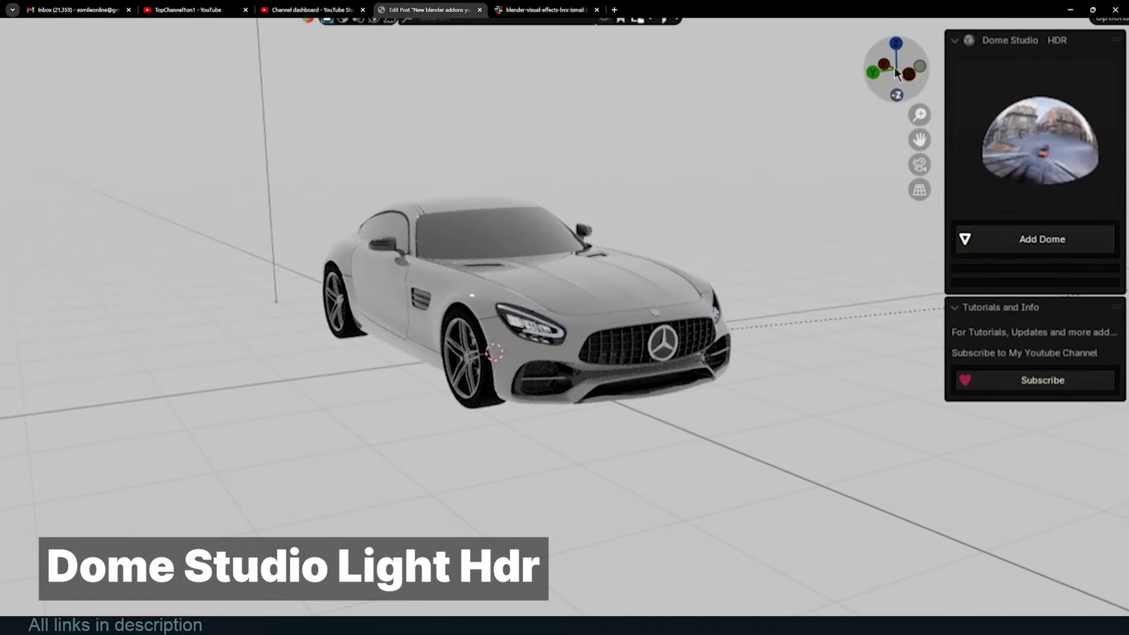
- Add a new HDR dome from the gallery and rotate the car around Z
{"action": "left_click", "coordinate": [1015, 134]}
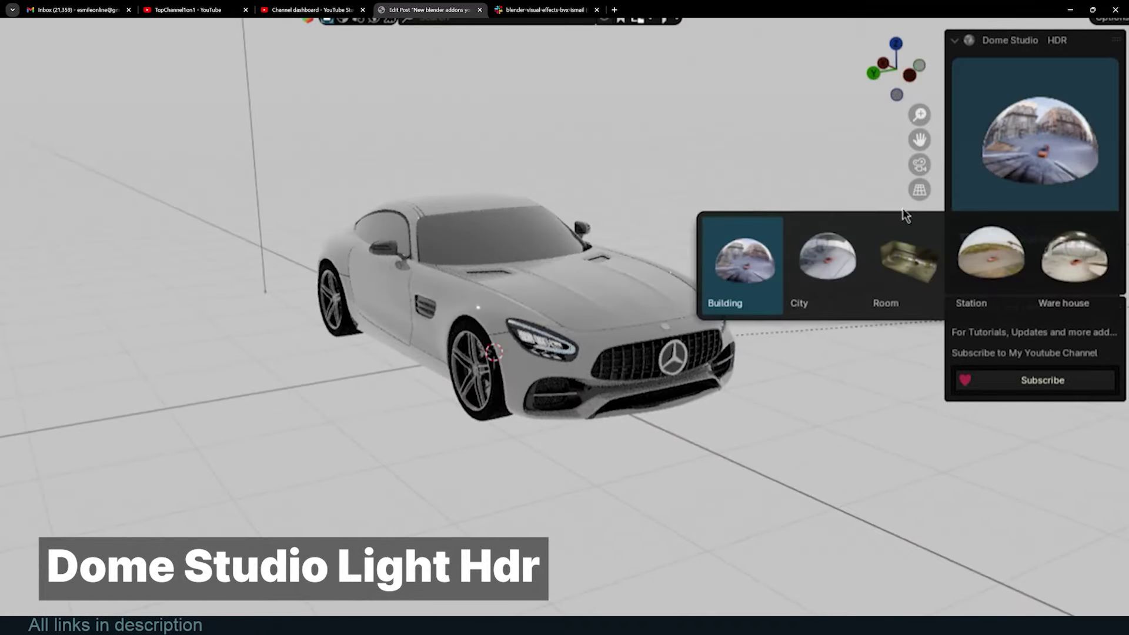
{"action": "left_click", "coordinate": [838, 259]}
{"action": "left_click", "coordinate": [1072, 246]}
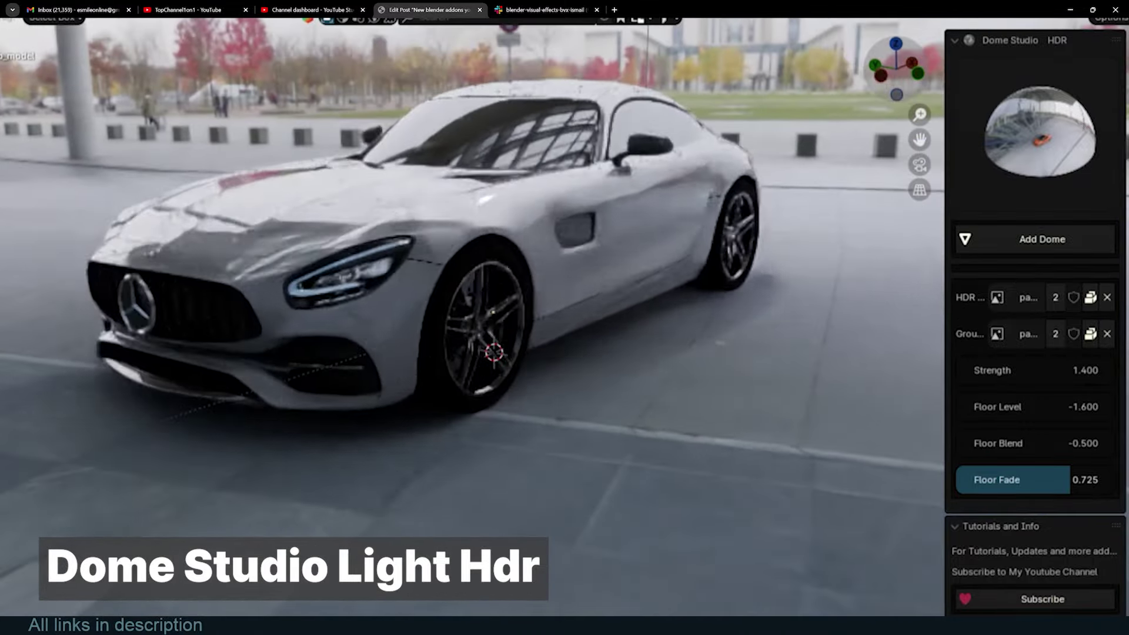
{"action": "key", "text": "r"}
{"action": "key", "text": "z"}
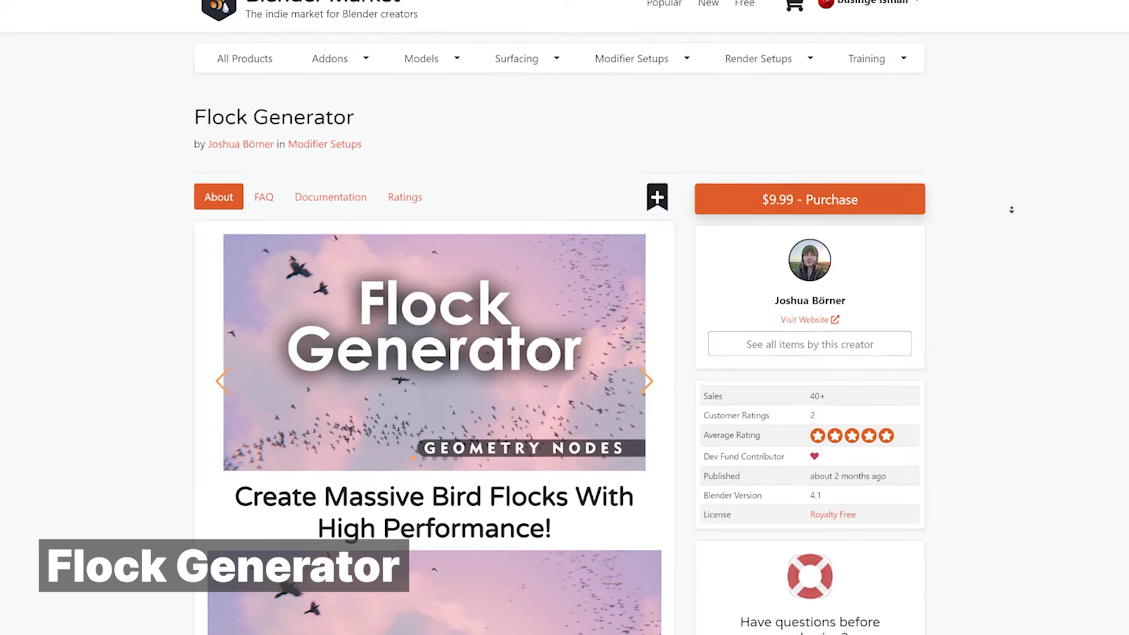
- Scroll to the drag-and-drop and high-performance notes under Flock Generator's Features
{"action": "scroll", "coordinate": [1011, 208], "scroll_direction": "down", "scroll_amount": 5}
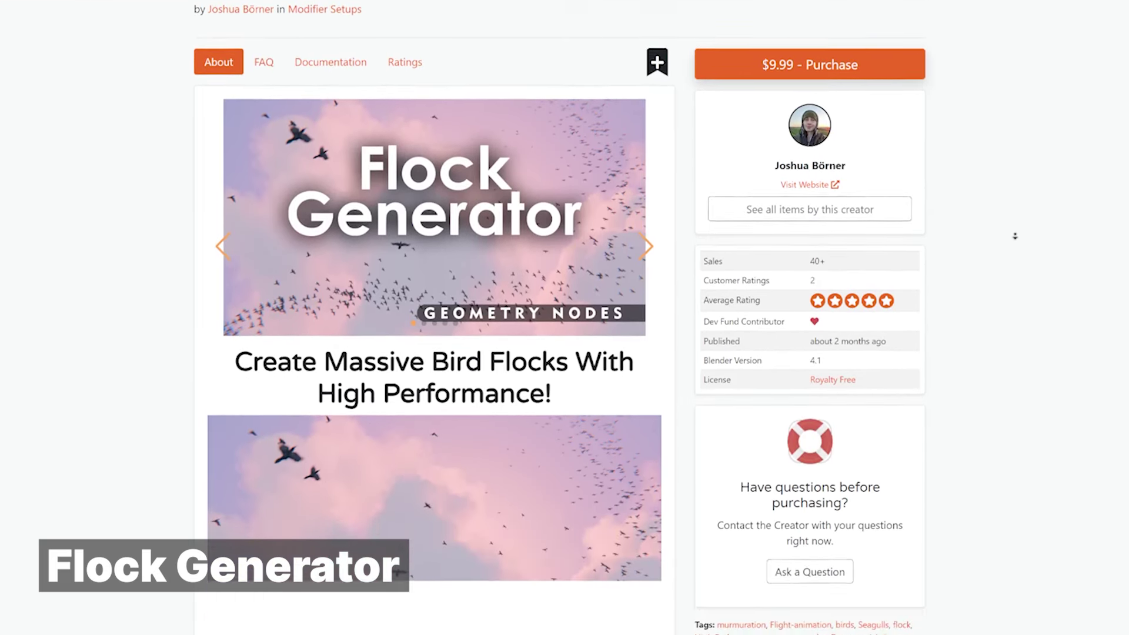
{"action": "scroll", "coordinate": [1016, 236], "scroll_direction": "down", "scroll_amount": 10}
{"action": "scroll", "coordinate": [1012, 262], "scroll_direction": "down", "scroll_amount": 5}
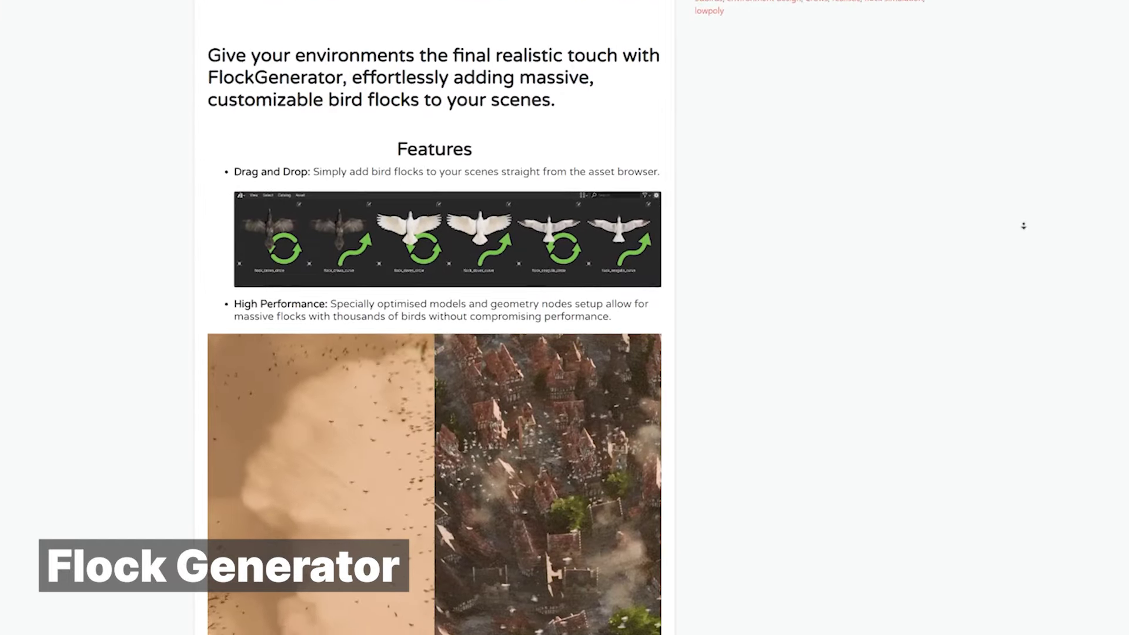